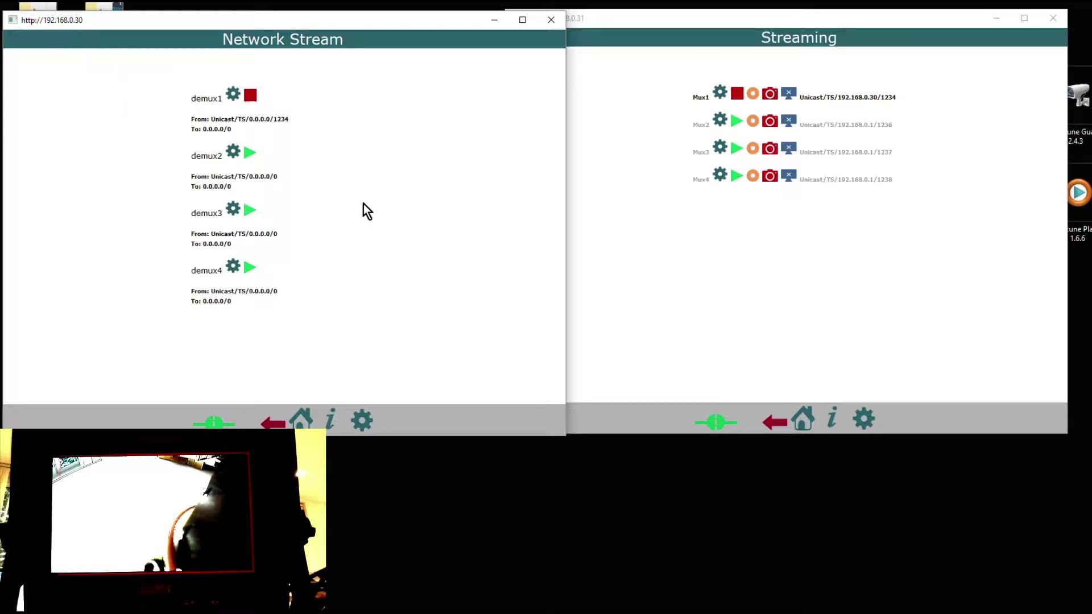
Step: Check the encoder's Info page: camera SD1 locked at PAL, interlaced, 25 fps
left_click(801, 311)
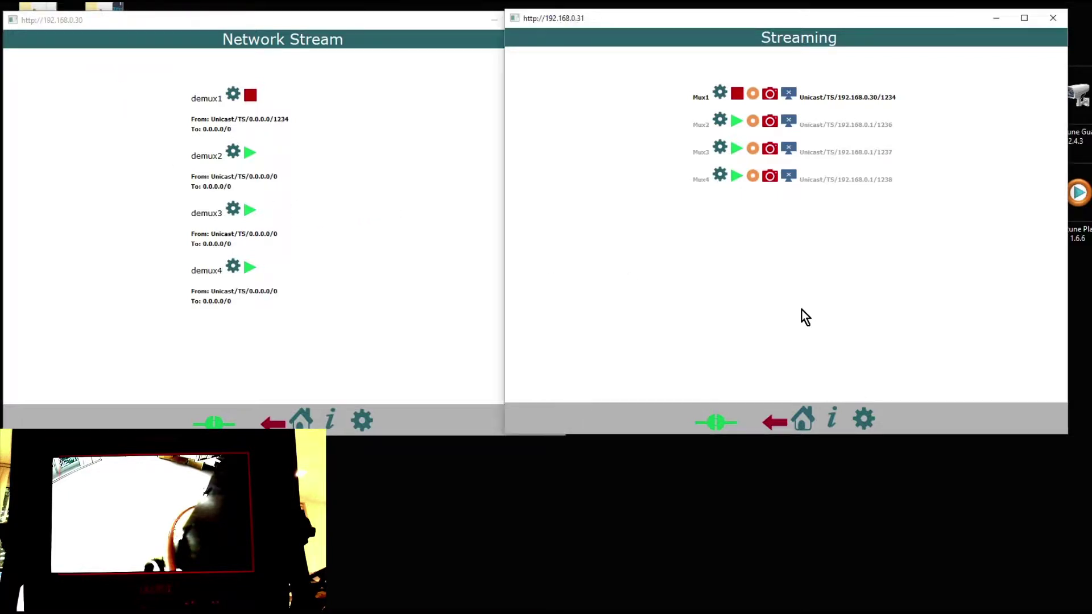
left_click(863, 420)
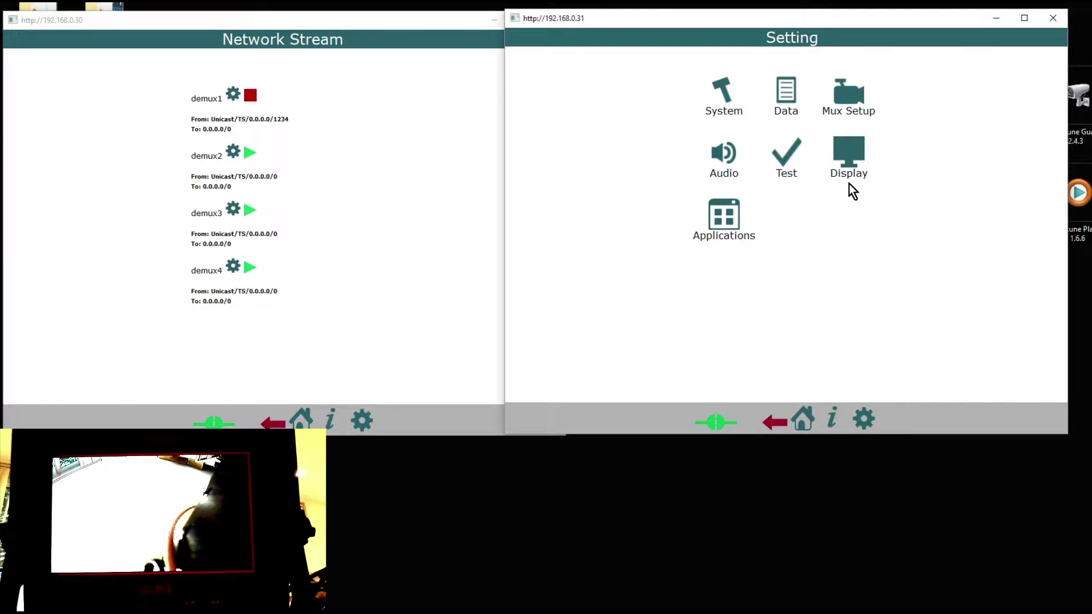
left_click(721, 105)
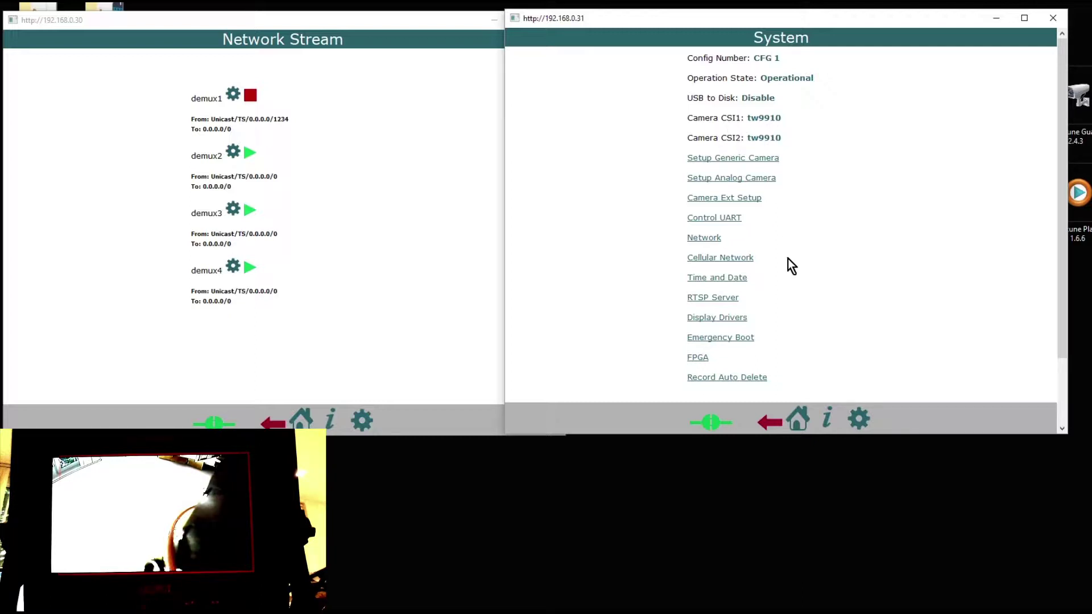
left_click(827, 419)
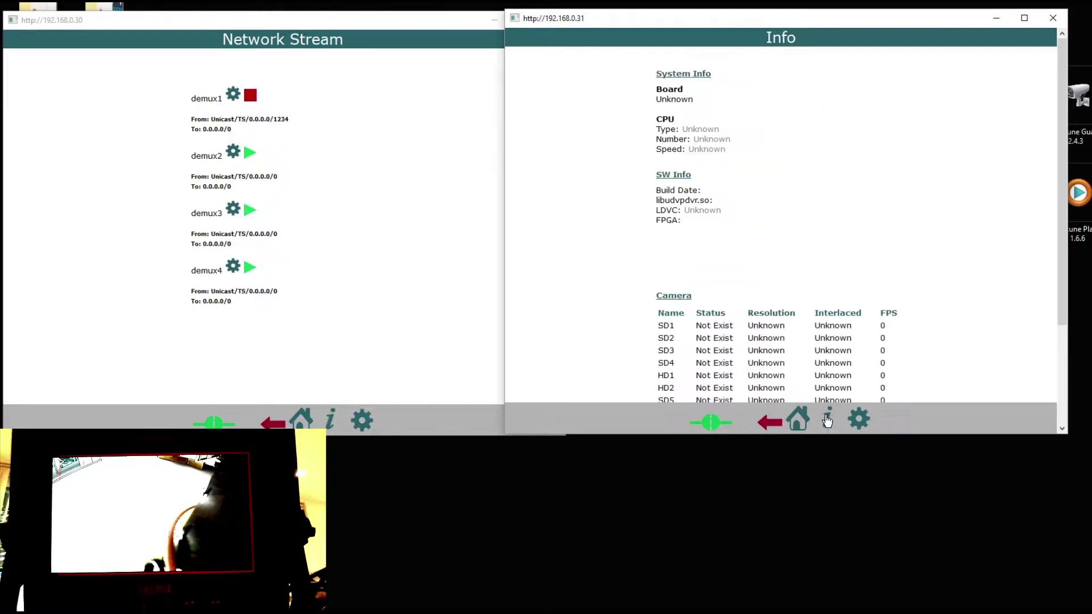
scroll(884, 310, "down", 2)
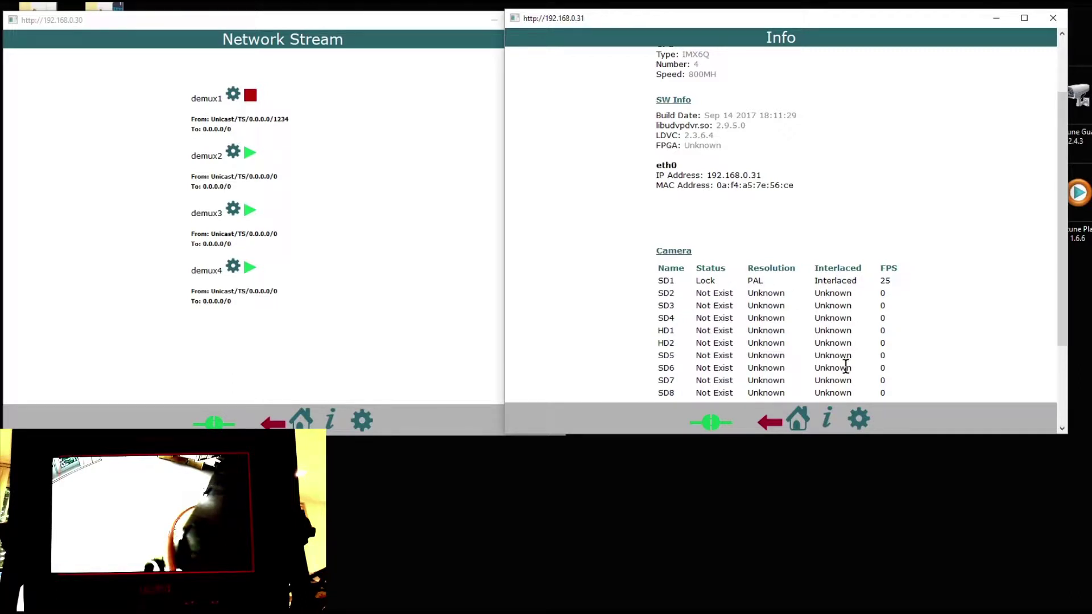
Step: Confirm encoder Mux1 streams Unicast TS to 192.168.0.30 port 1234, then return to Streaming
left_click(799, 421)
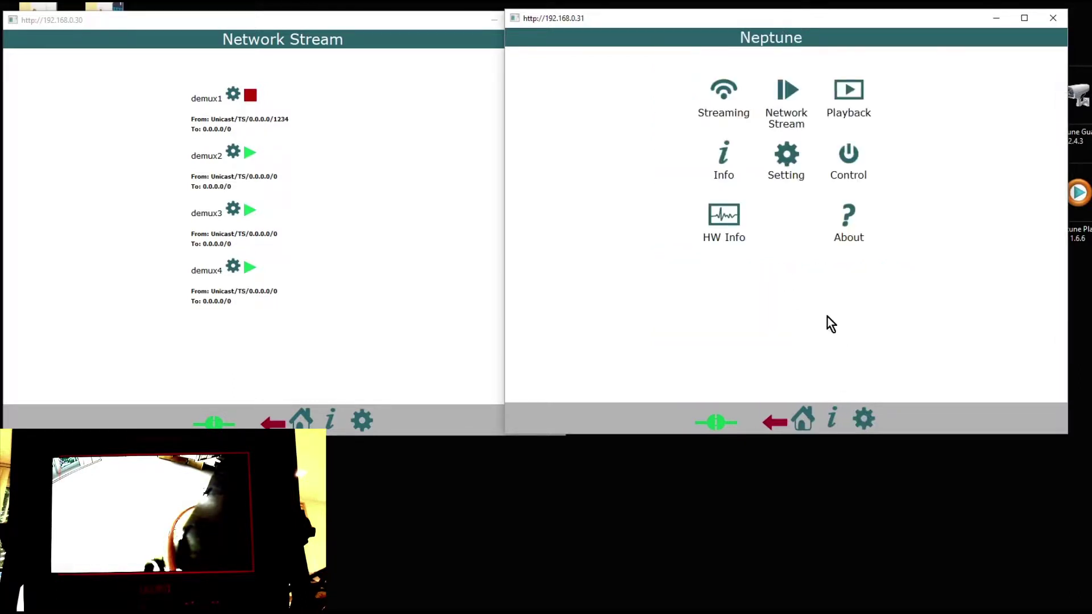
left_click(721, 107)
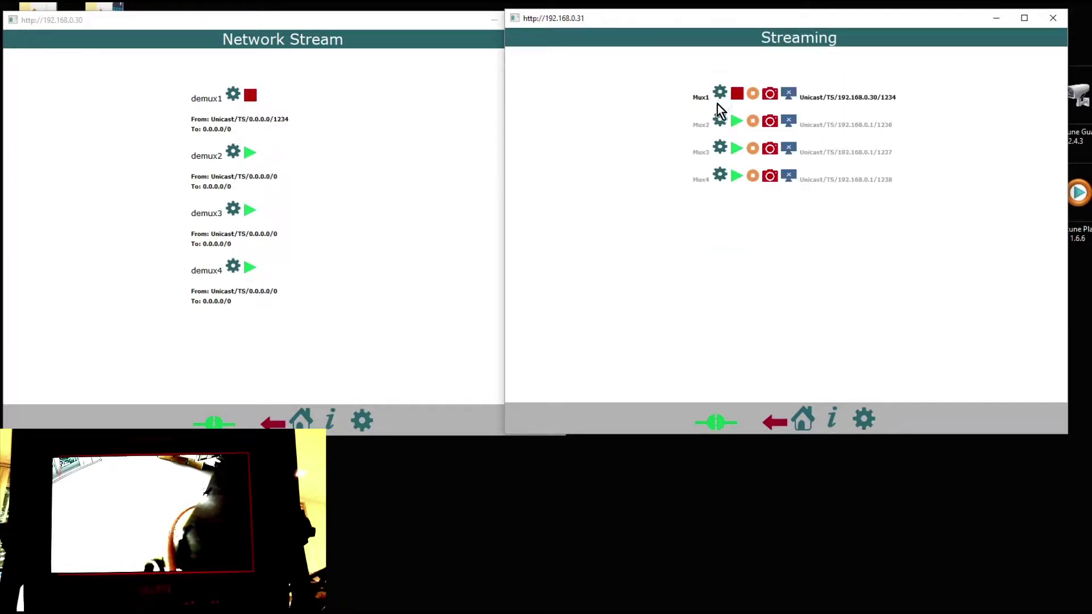
left_click(723, 96)
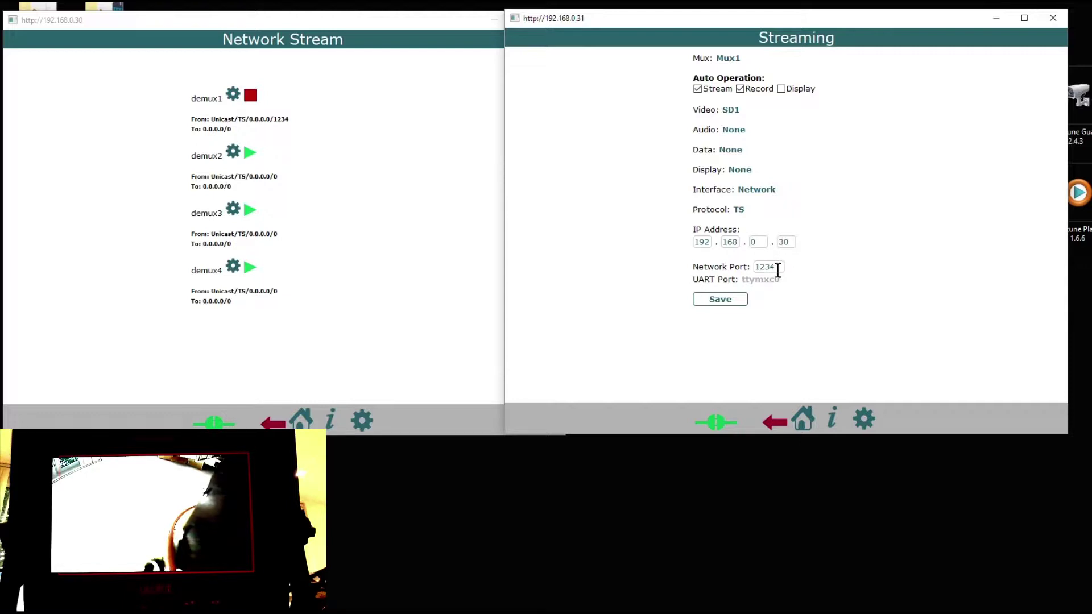
left_click(802, 421)
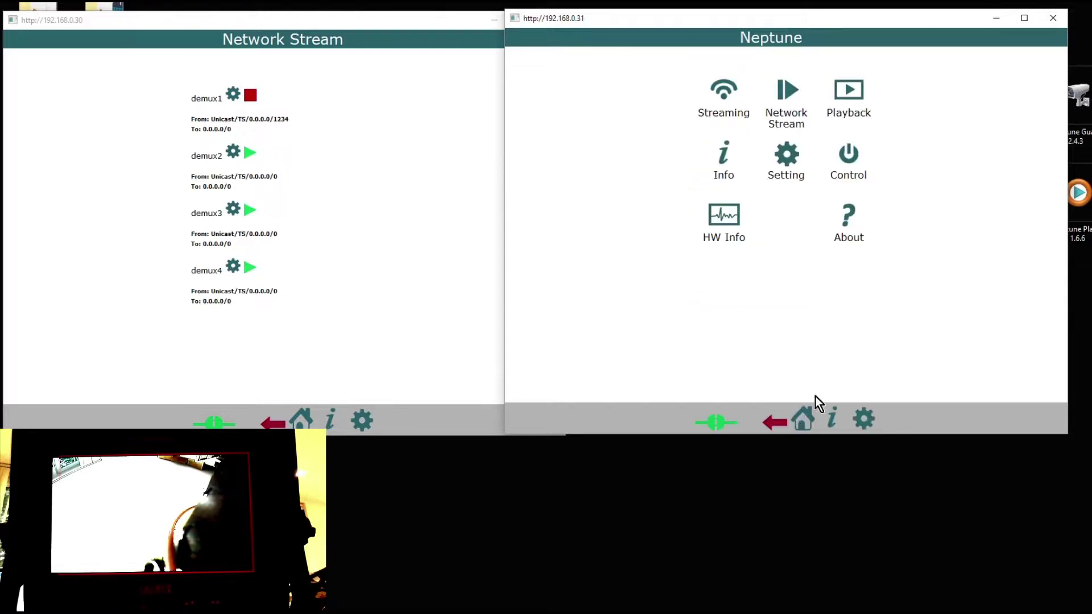
left_click(729, 108)
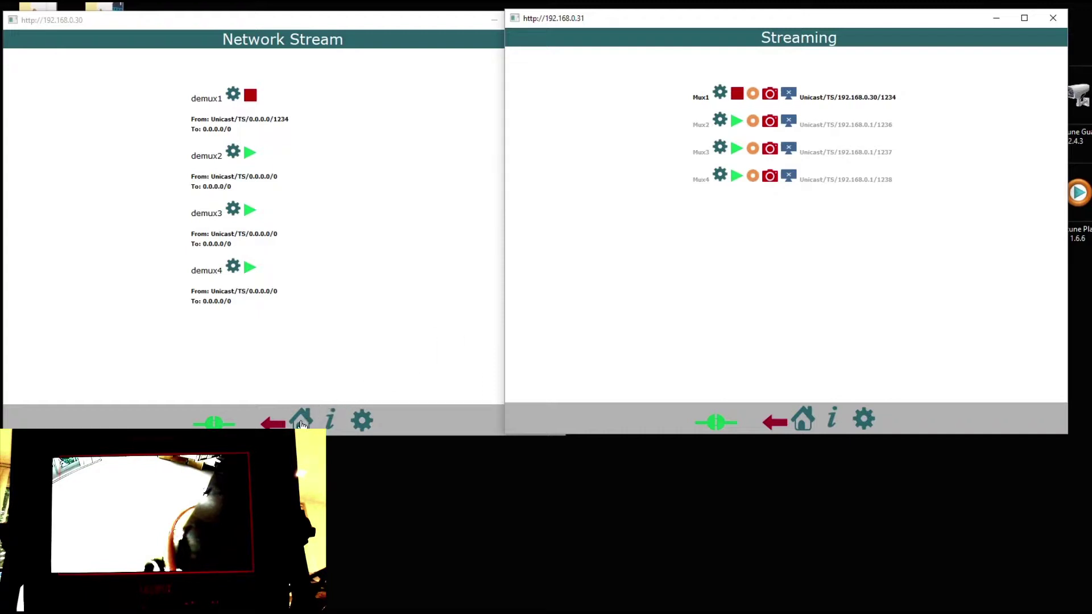
Step: Set the decoder's Frame Buffer 0 display driver to tvout1, leaving Frame Buffer 1 as None
left_click(362, 421)
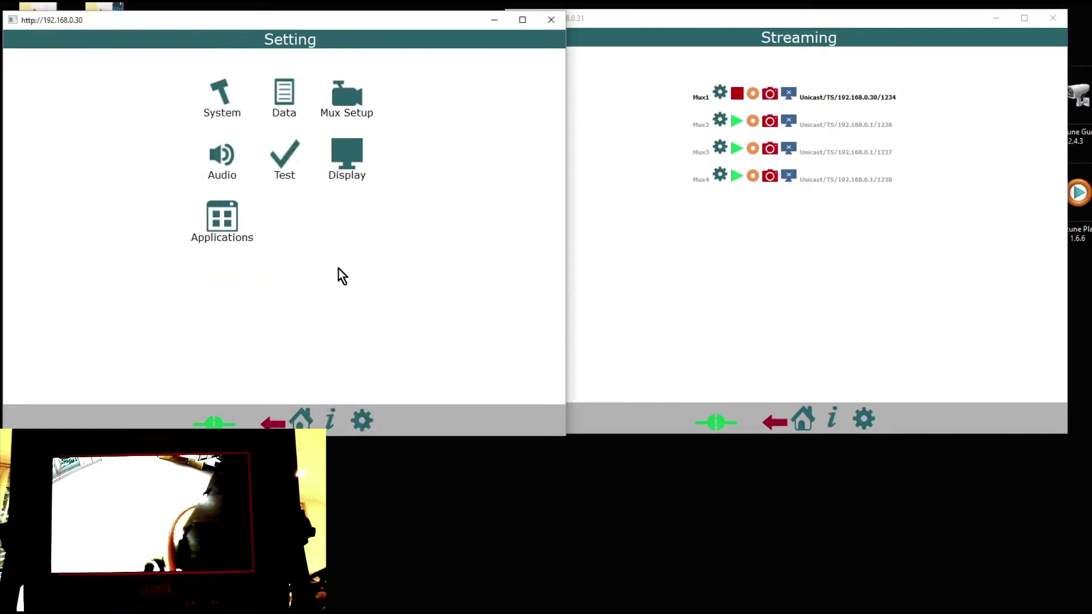
left_click(226, 97)
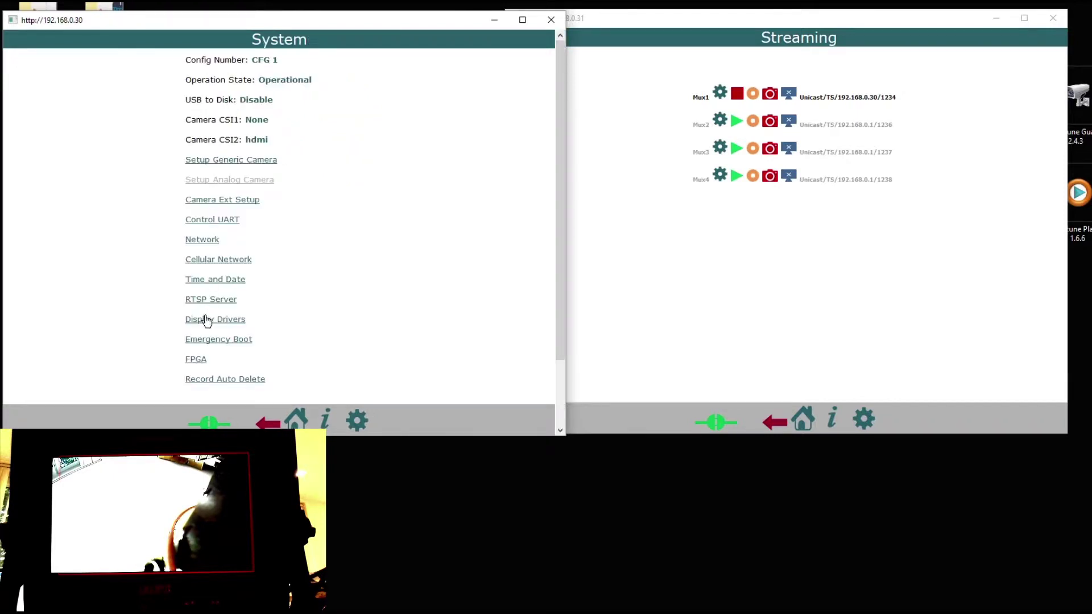
left_click(205, 325)
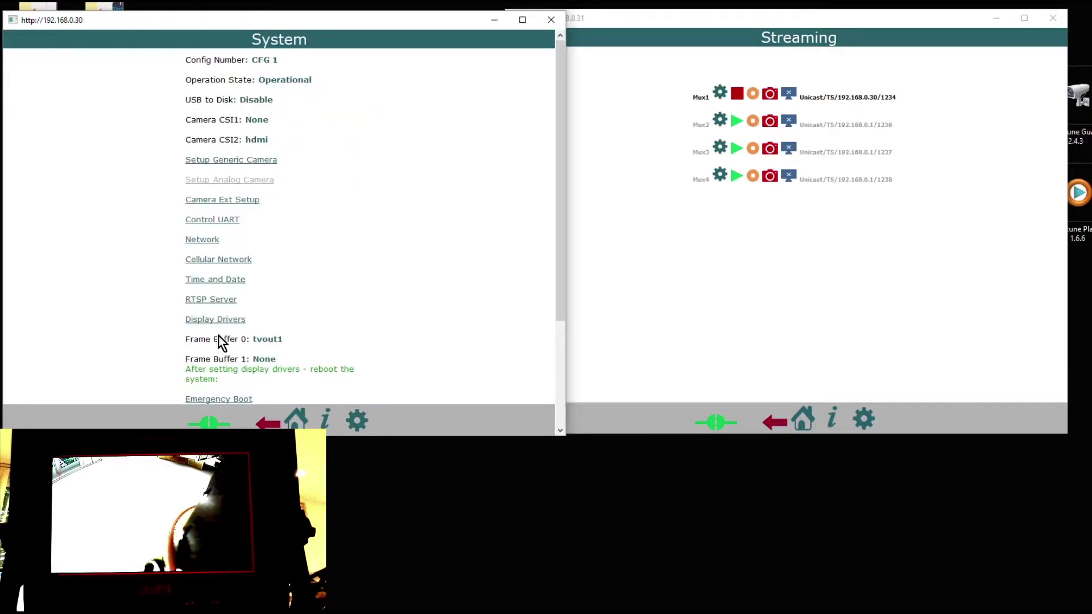
left_click(266, 340)
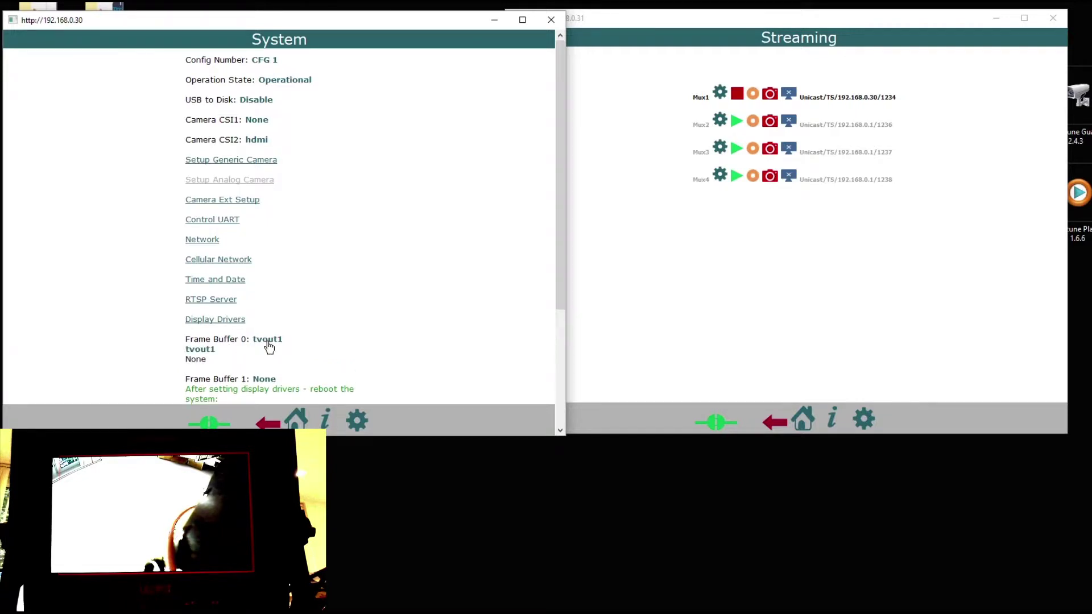
left_click(272, 342)
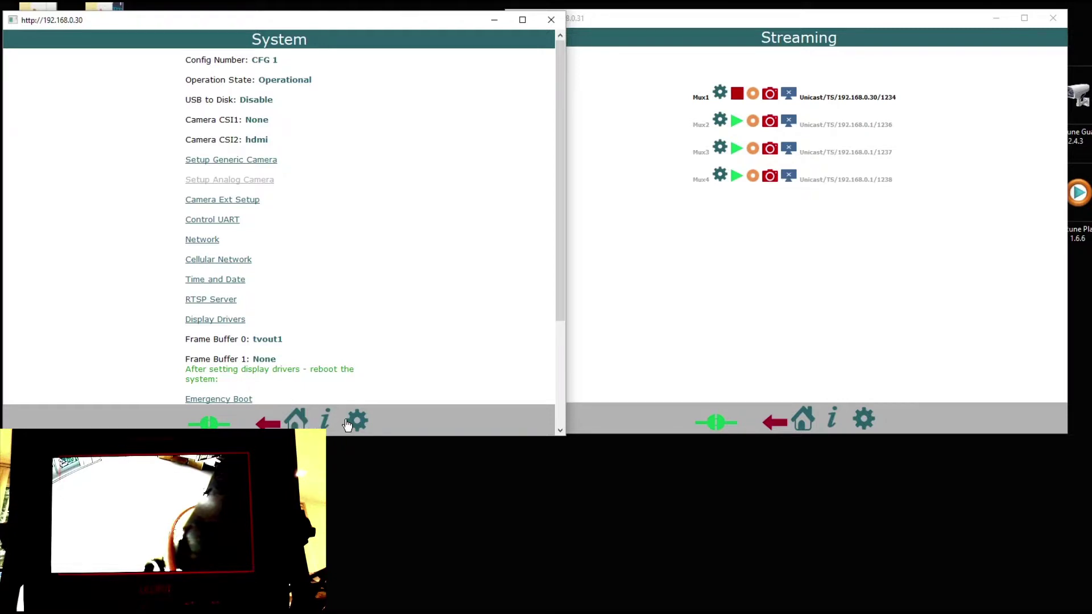
Step: Save the decoder's fb0 display mode as D:720x576i-50
left_click(303, 424)
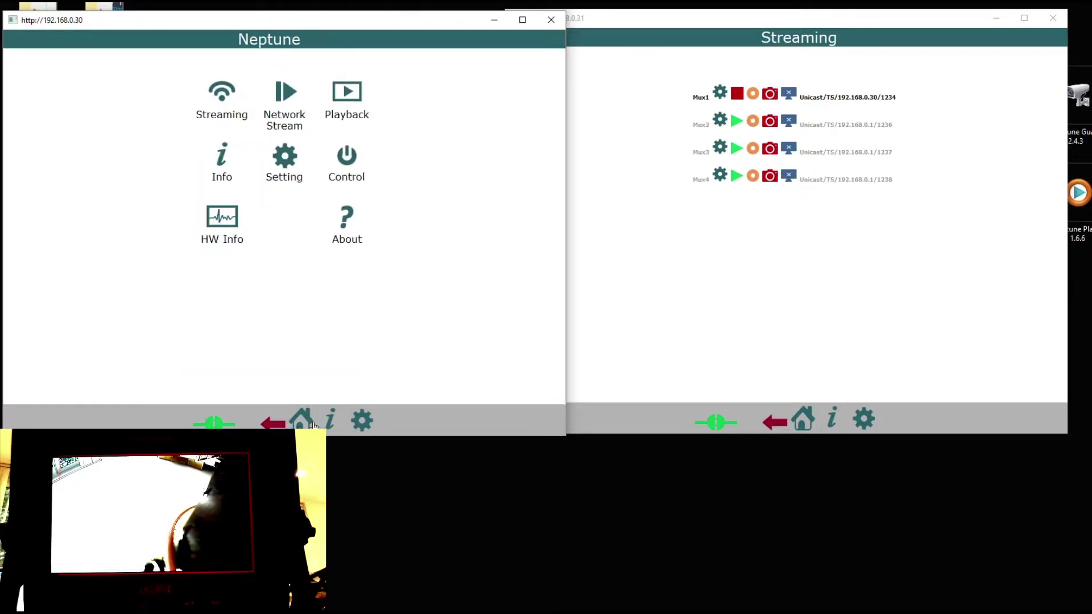
left_click(288, 163)
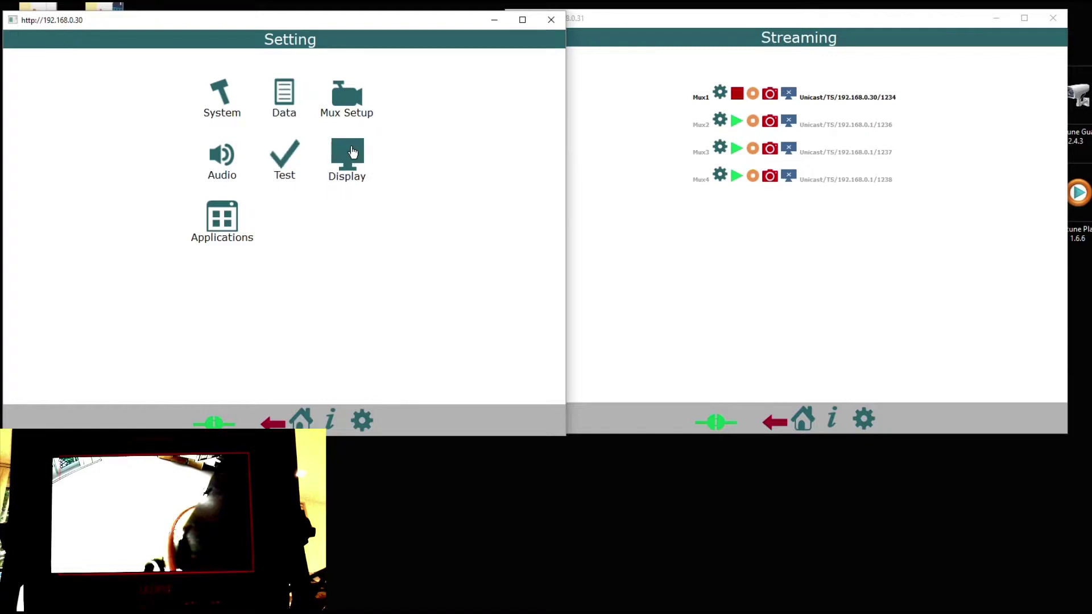
left_click(351, 149)
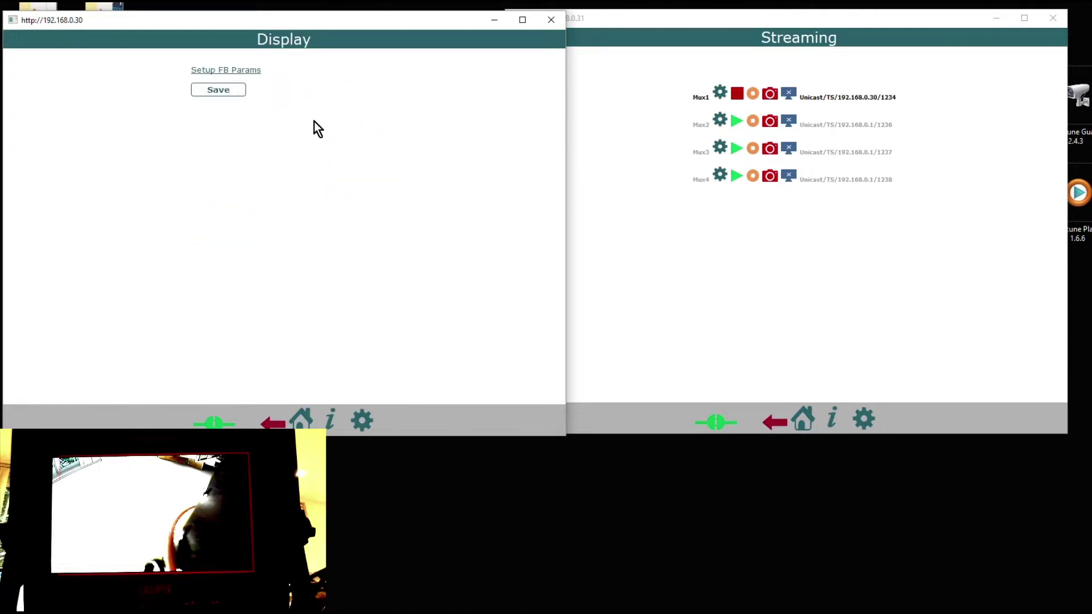
left_click(247, 77)
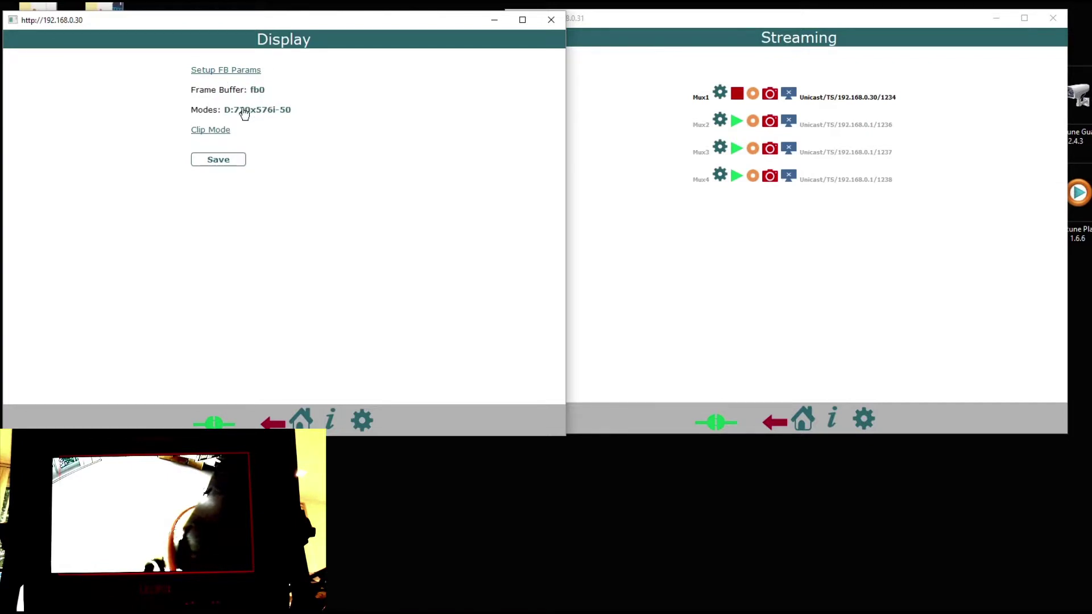
left_click(245, 113)
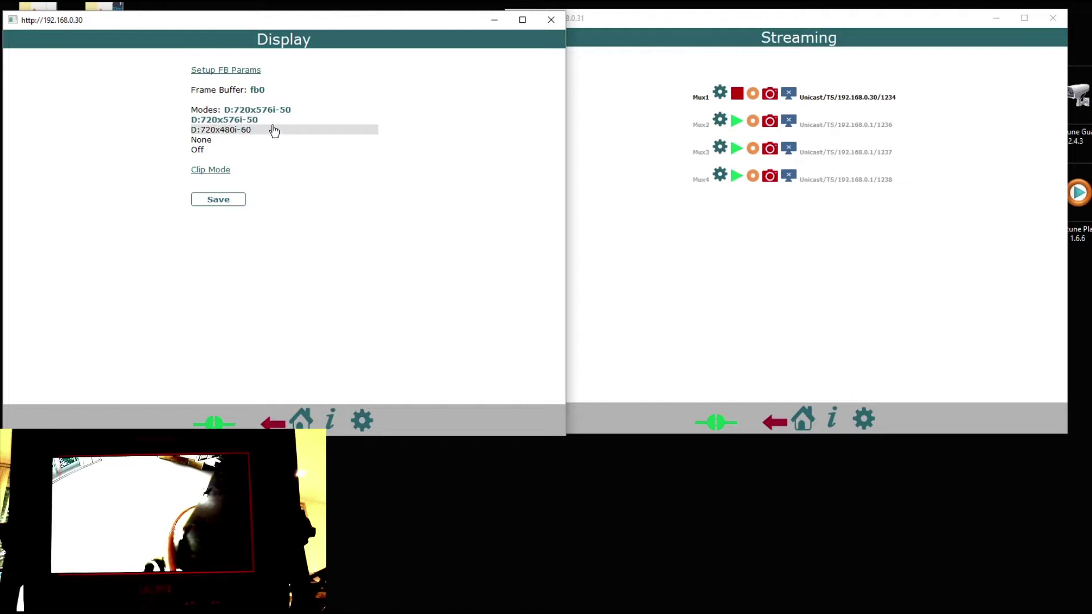
left_click(261, 120)
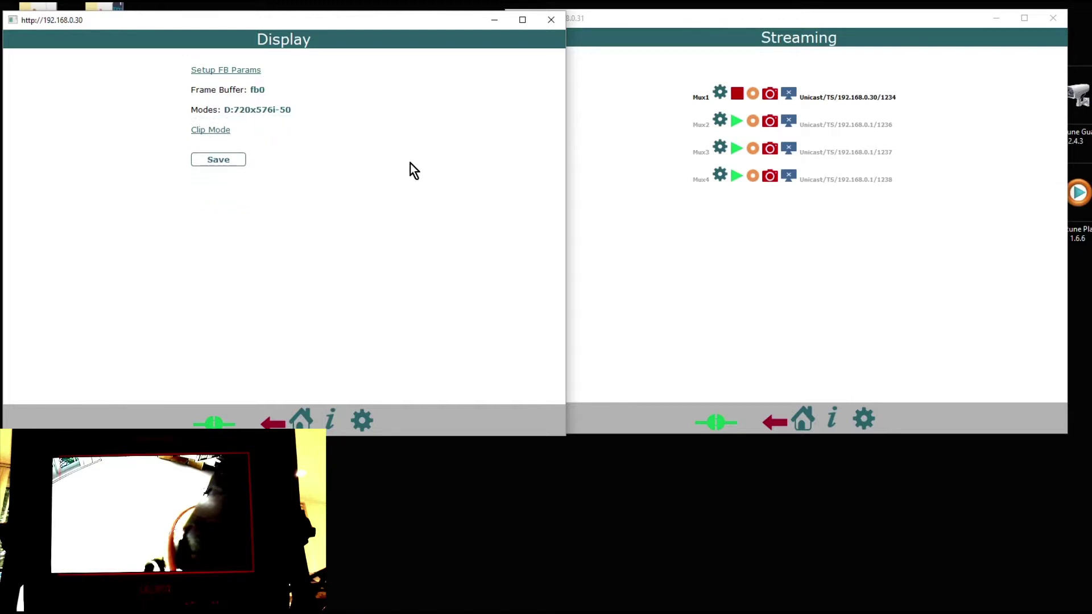
left_click(225, 163)
Step: Inspect decoder demux1's receive settings: port 1234 with output to TV FB0
left_click(300, 421)
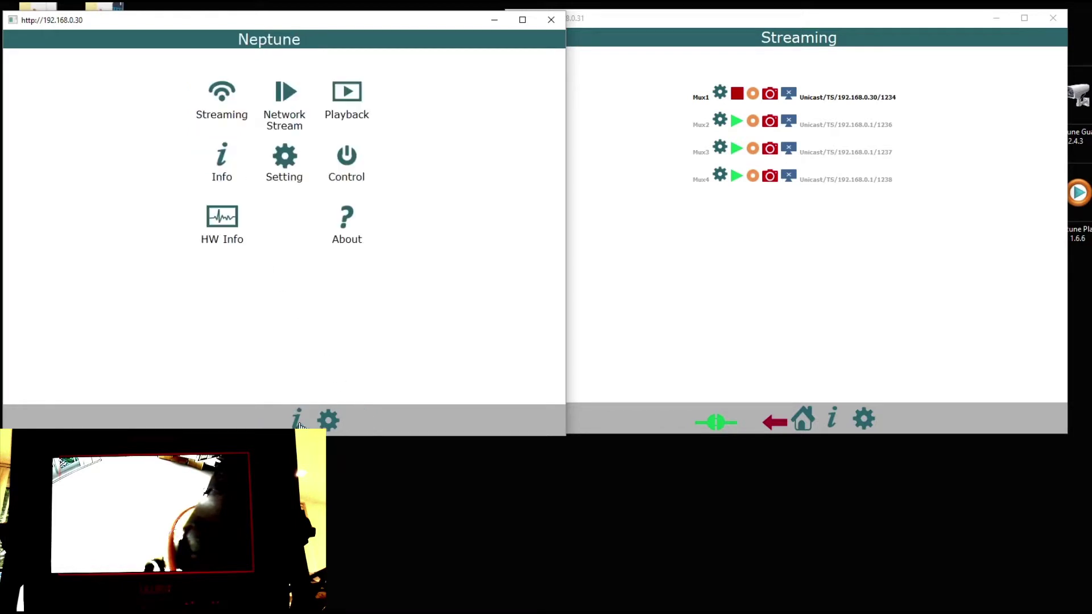
left_click(287, 95)
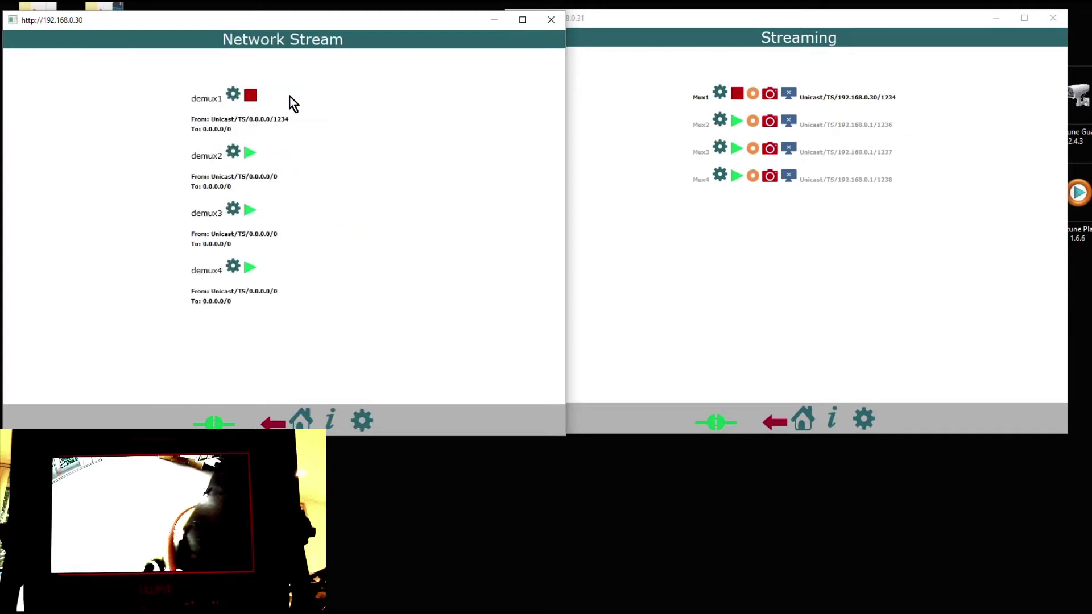
left_click(233, 95)
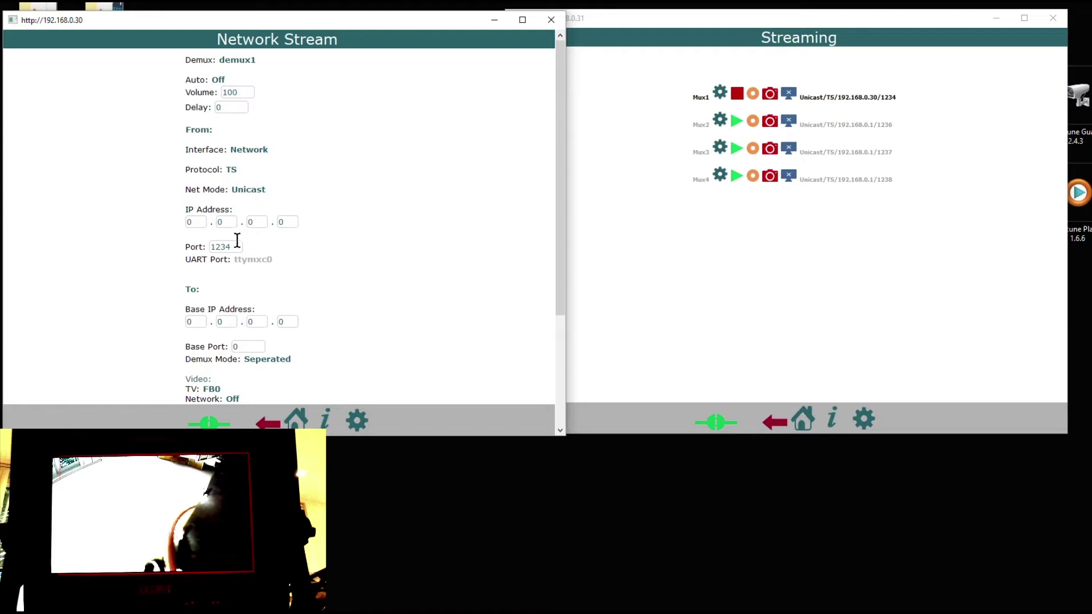
scroll(271, 315, "down", 2)
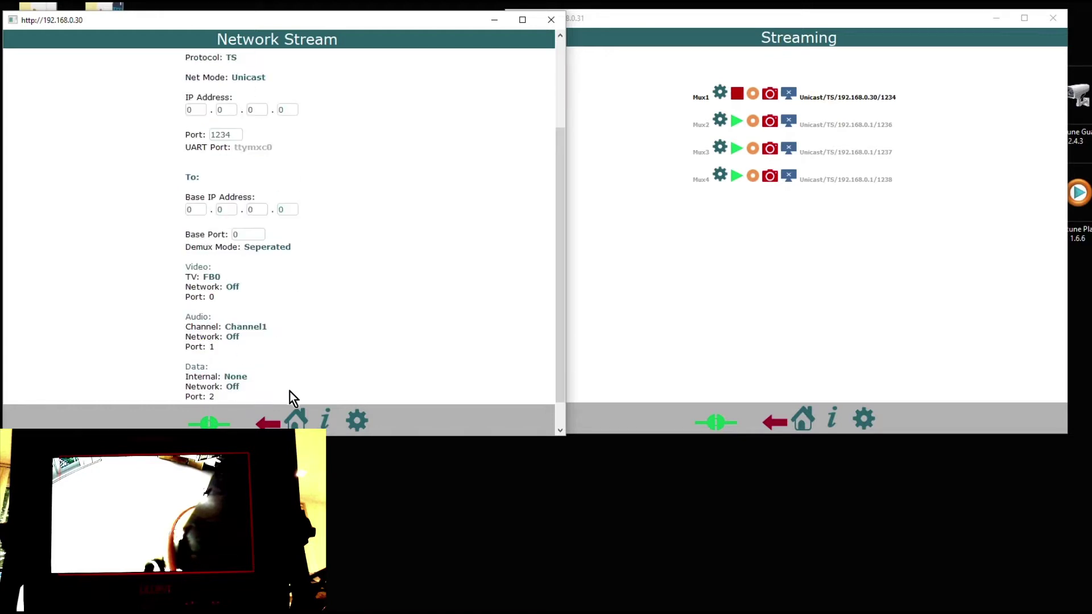
Step: Check the decoder's Streaming page, then return to the Network Stream list
left_click(297, 424)
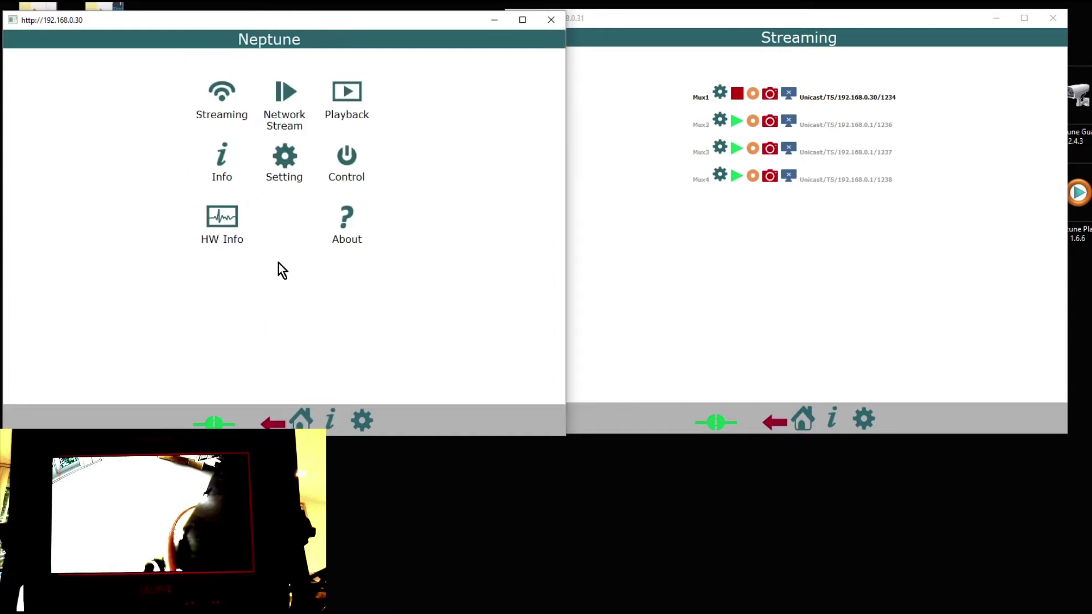
left_click(221, 108)
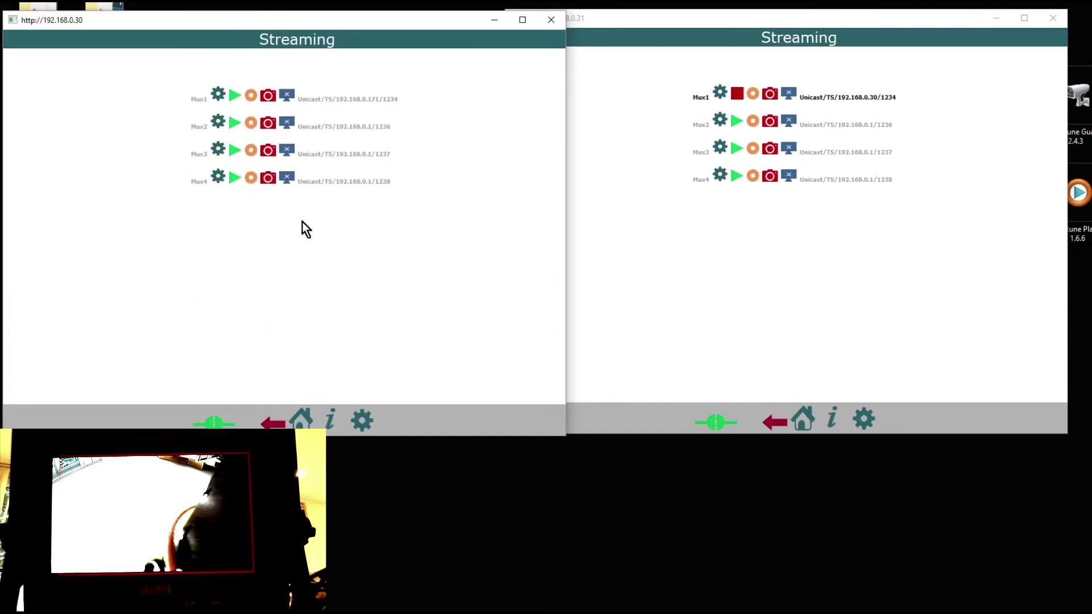
left_click(297, 421)
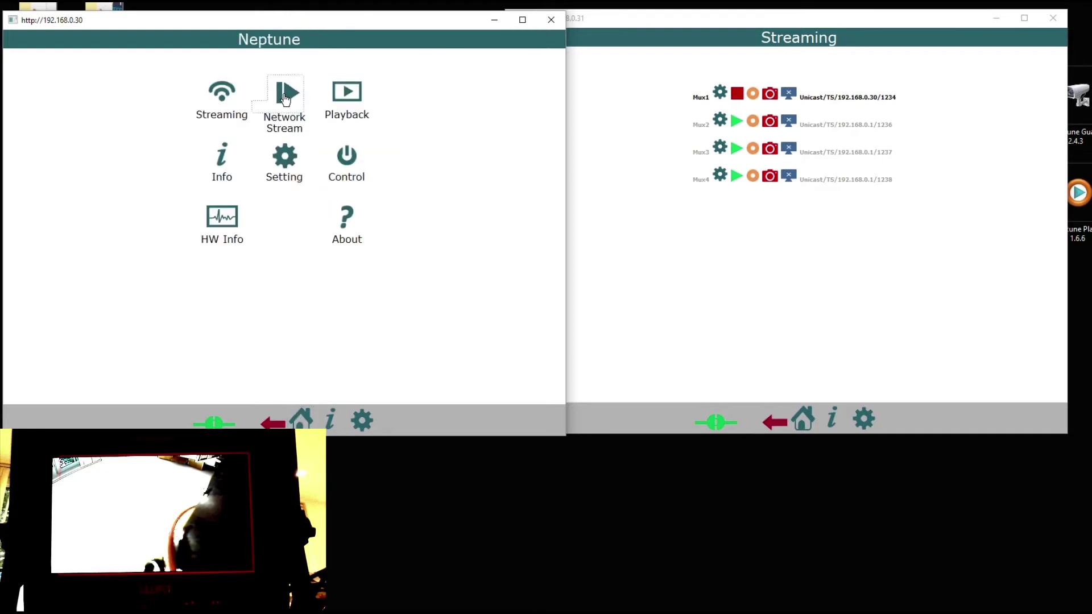
left_click(284, 94)
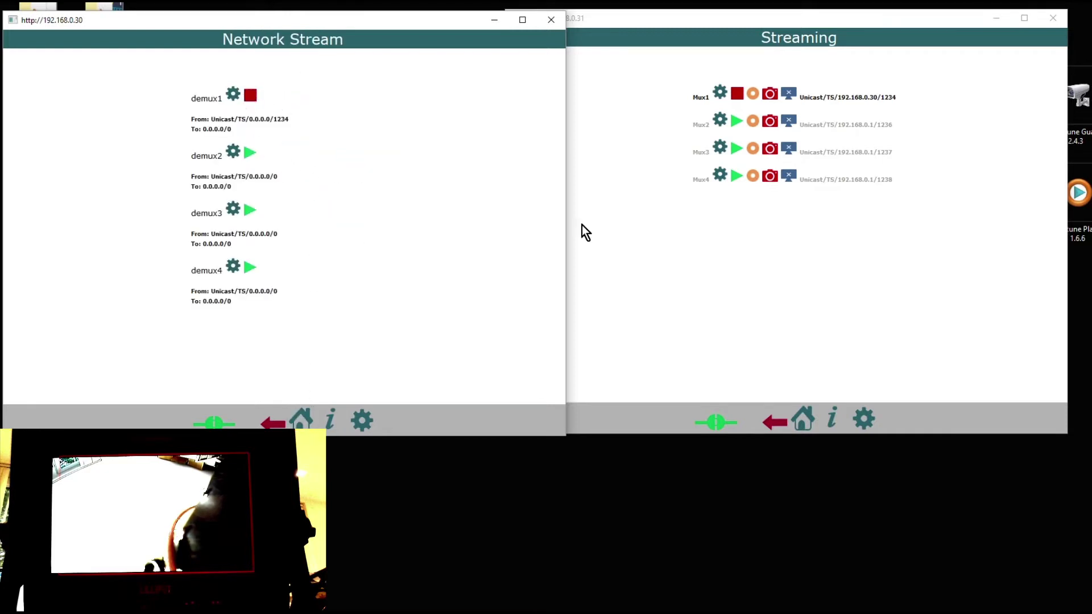